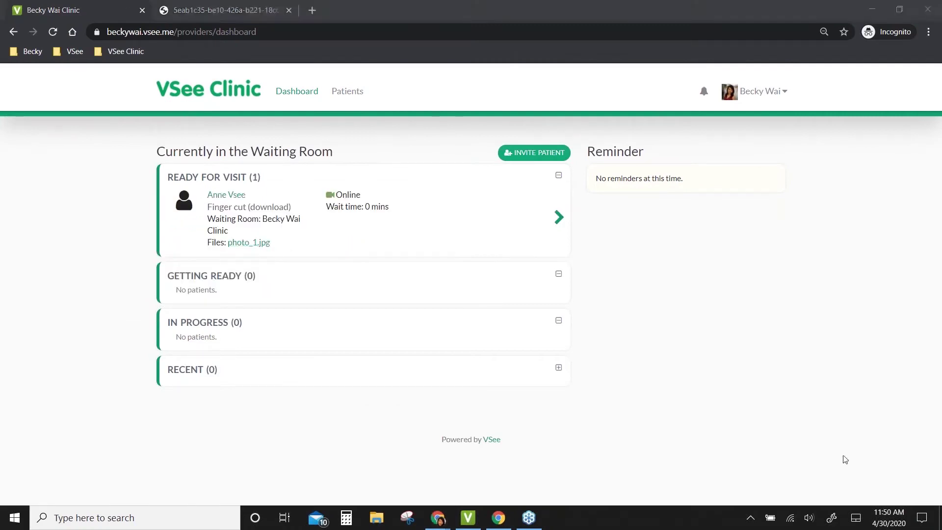
Open the waiting patient's visit, start a video call, and choose to join via the desktop app
click(418, 252)
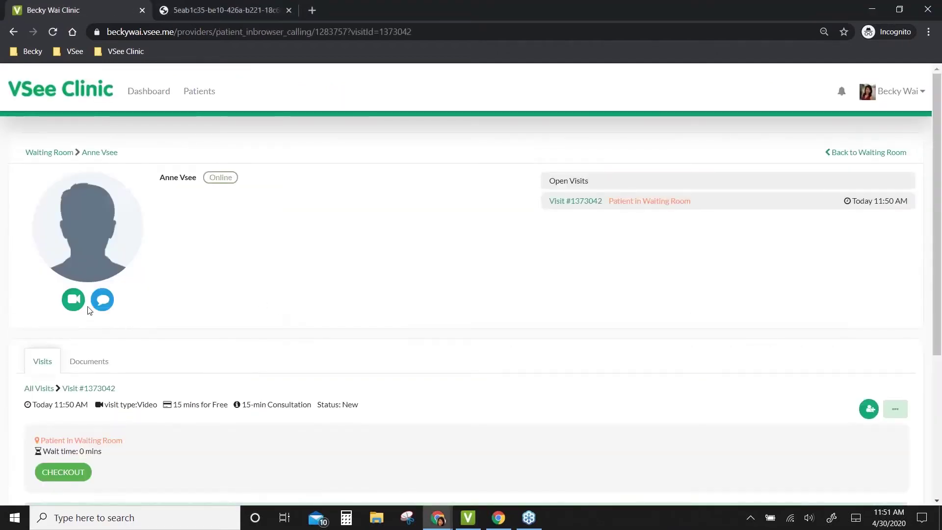
click(74, 300)
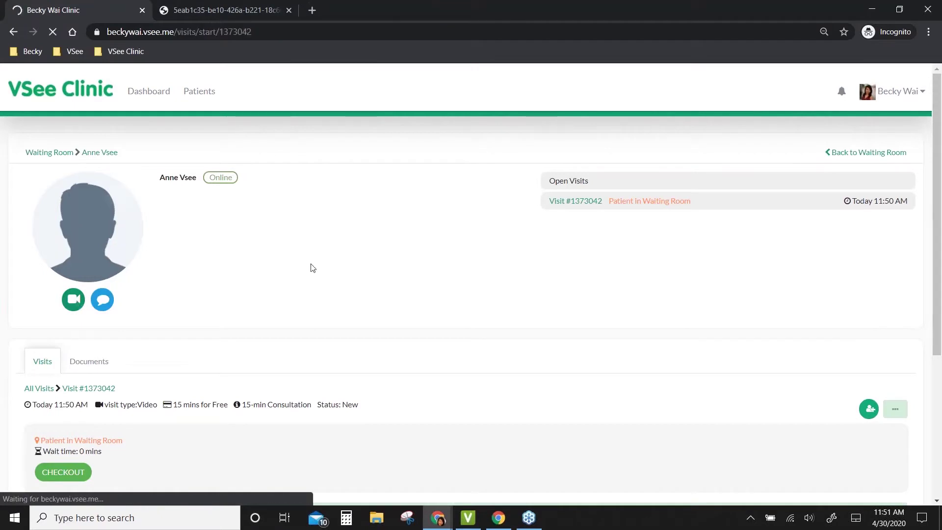
scroll(494, 300, down, 2)
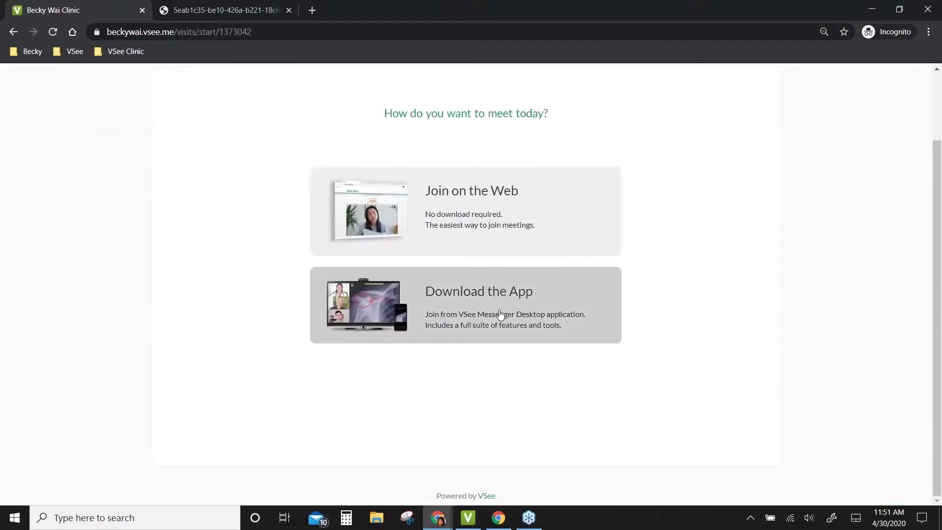
click(495, 308)
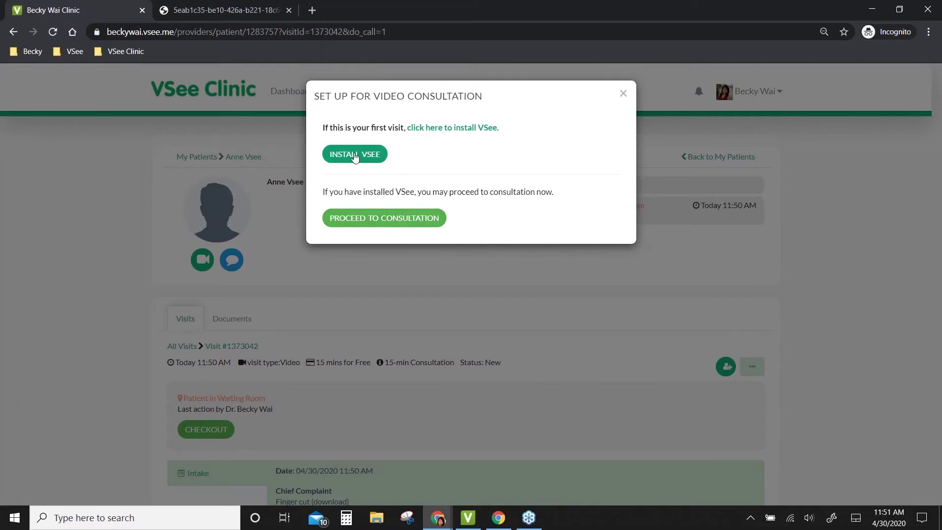
Install VSee from the downloaded .exe installer, dismiss the completion notice, and continue to the call
click(355, 155)
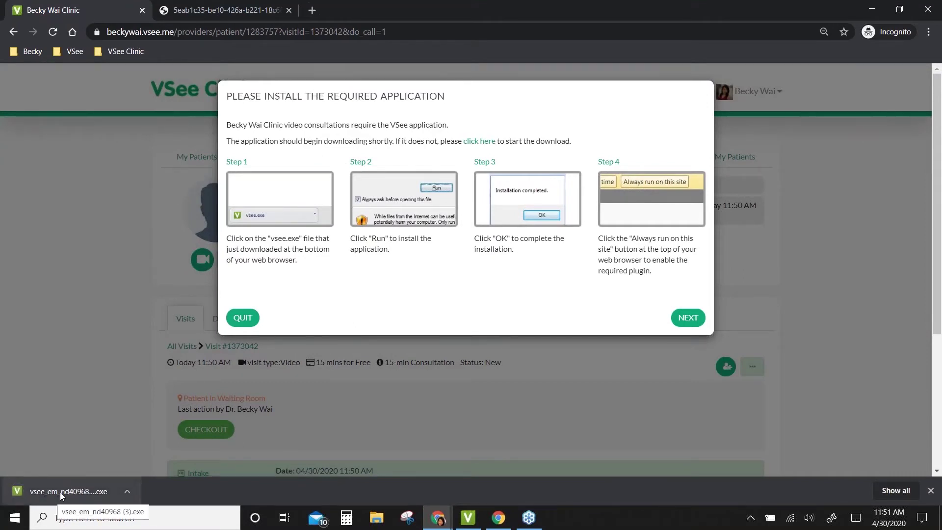
click(63, 491)
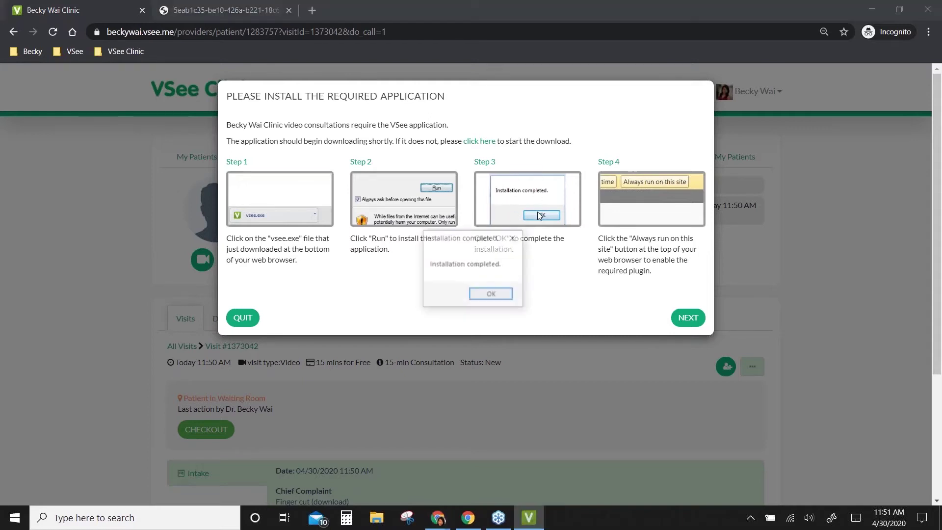
click(493, 293)
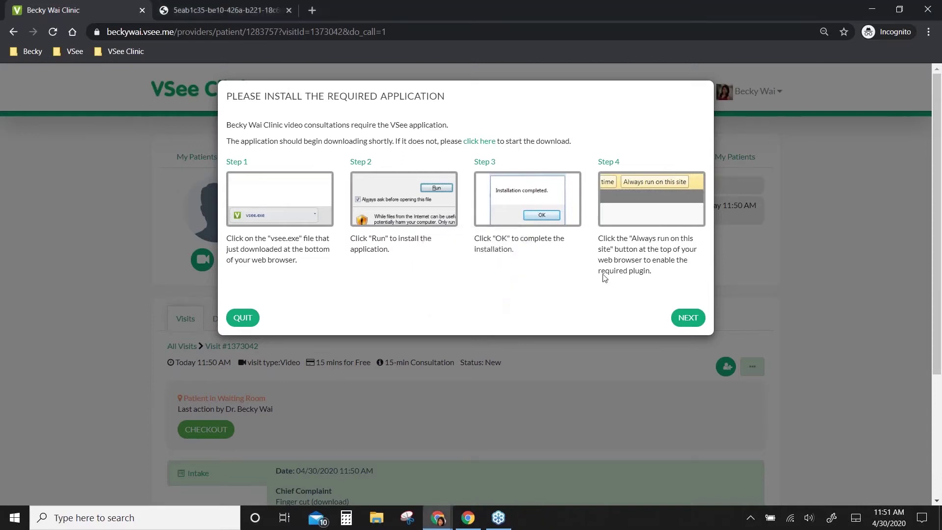
click(688, 318)
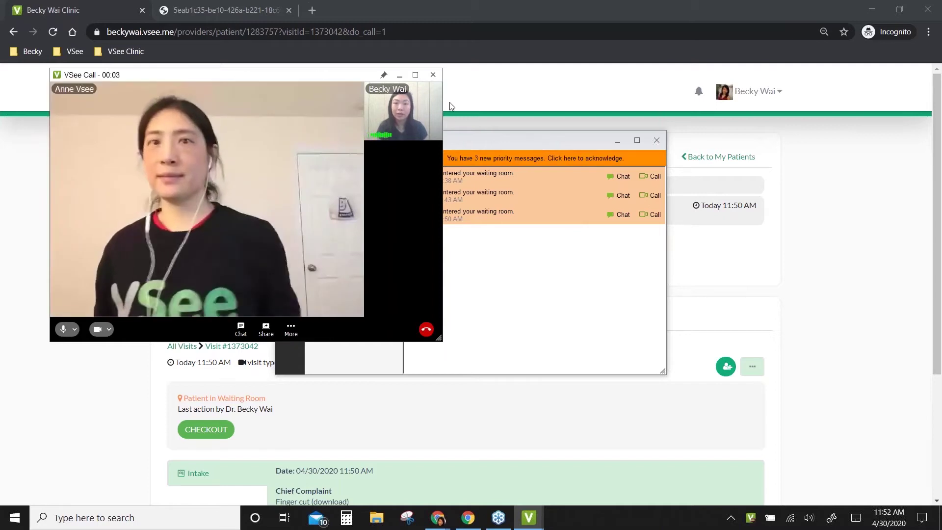
Place the call window top-left with messages beside it, acknowledge priority messages, and minimise the chats
drag(310, 76, 257, 72)
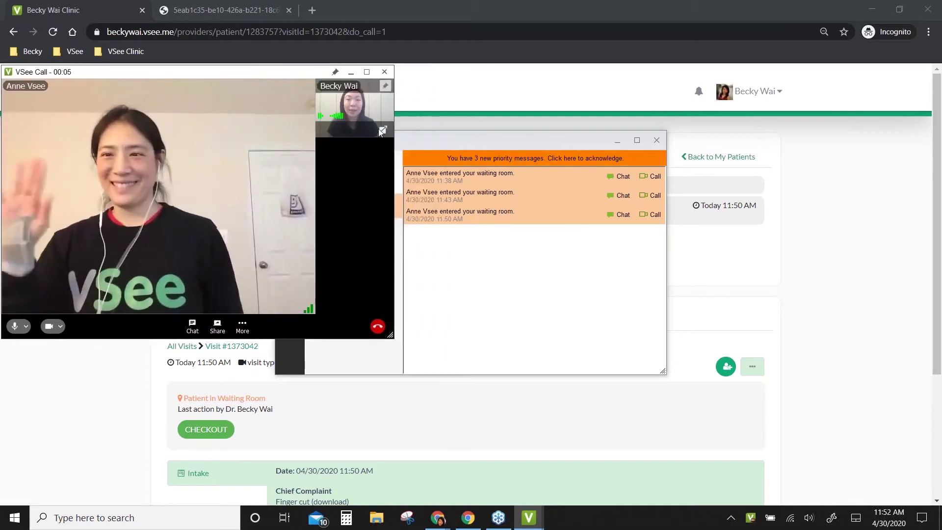
drag(455, 139, 579, 115)
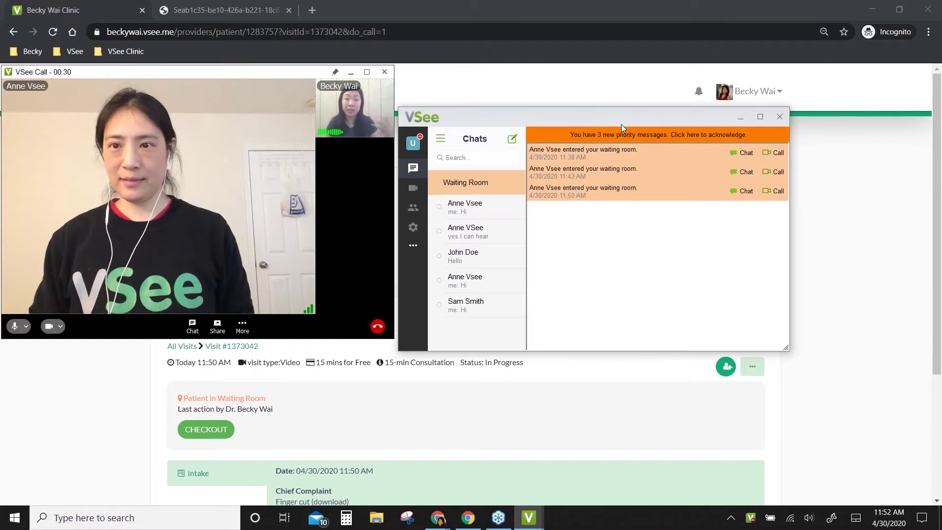
click(674, 135)
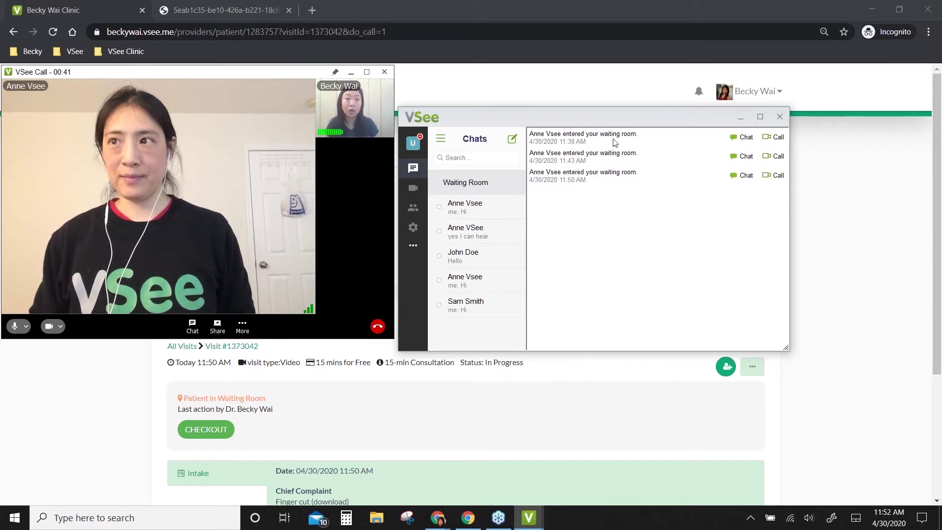
click(739, 120)
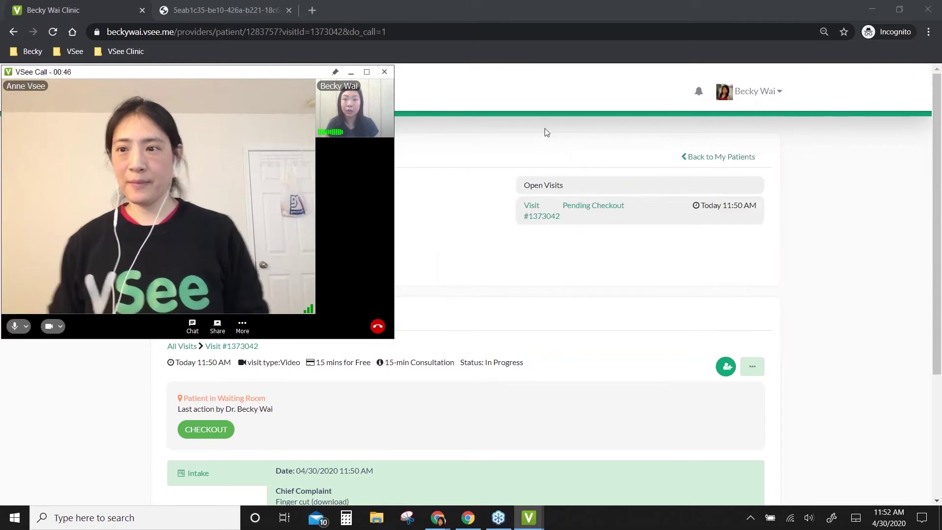
Move the call window to the screen top, pin then unpin it, and bring the clinic page forward
click(520, 125)
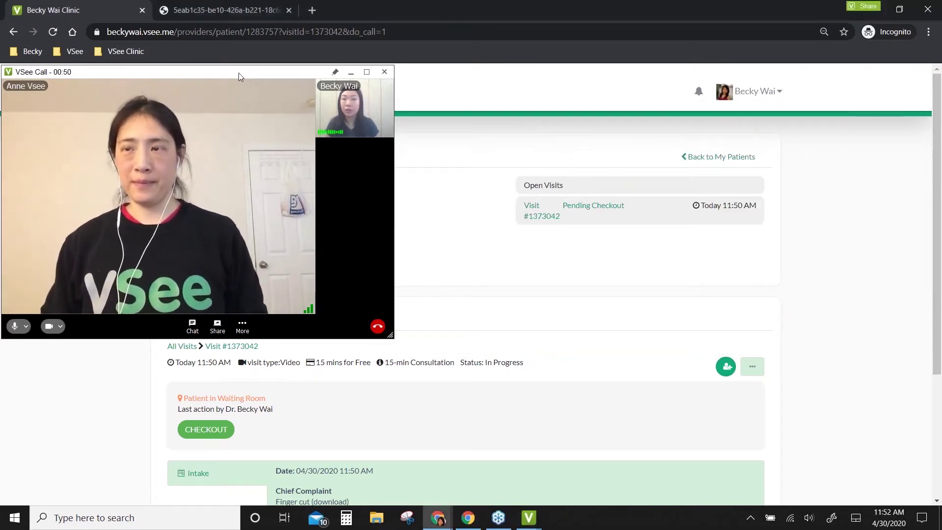
drag(234, 72, 227, 7)
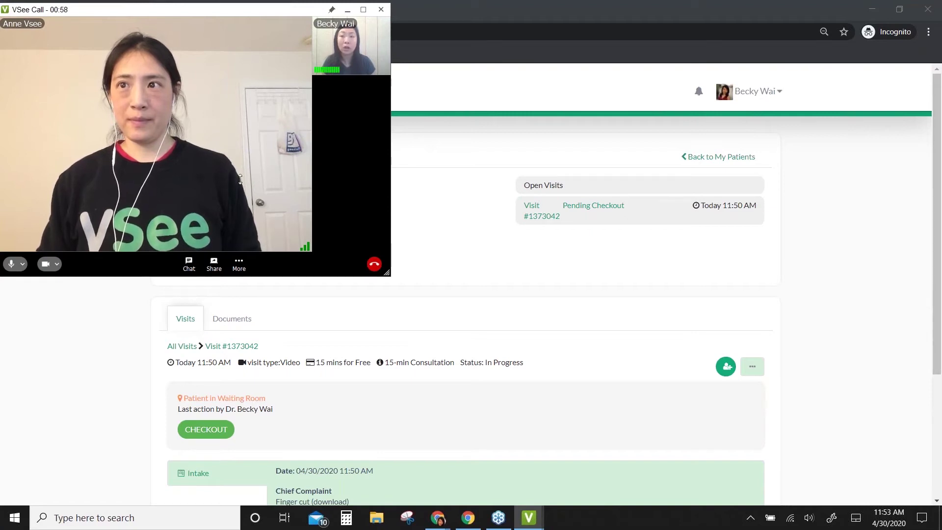
click(506, 96)
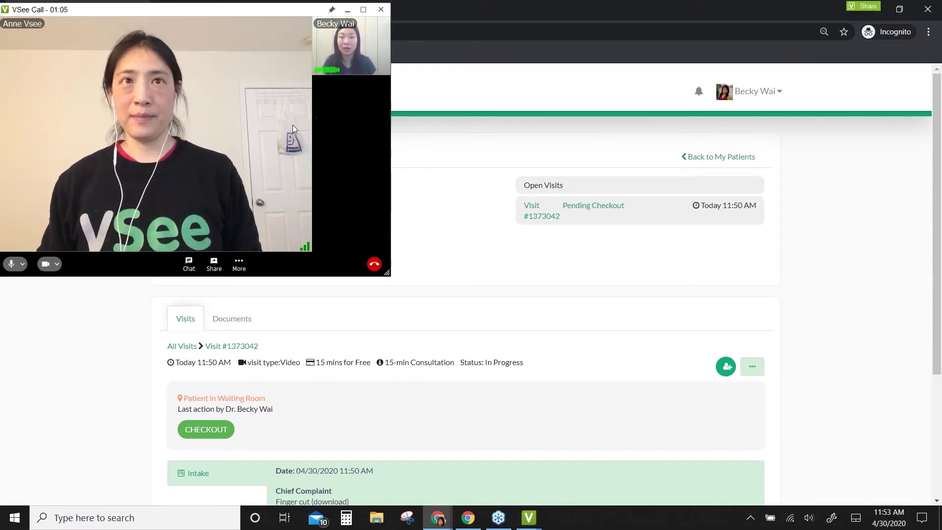
click(332, 10)
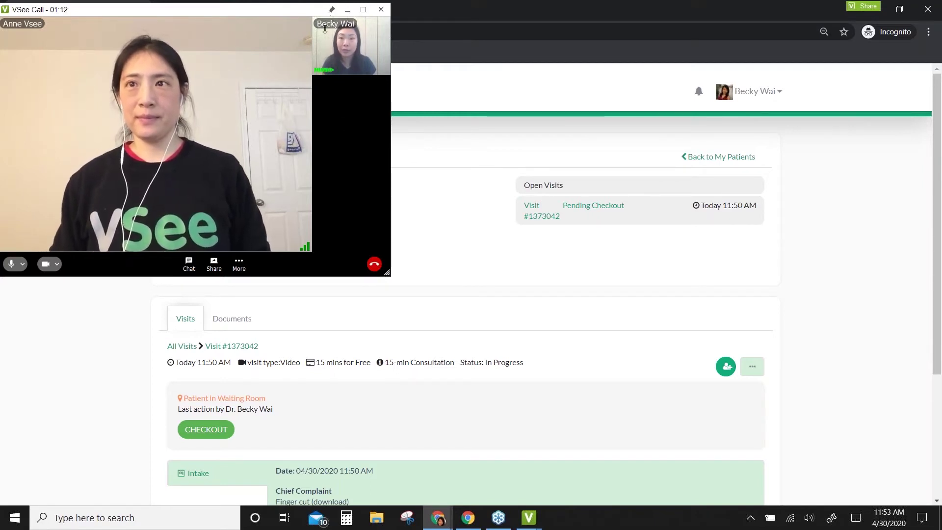
drag(255, 12, 254, 37)
click(328, 33)
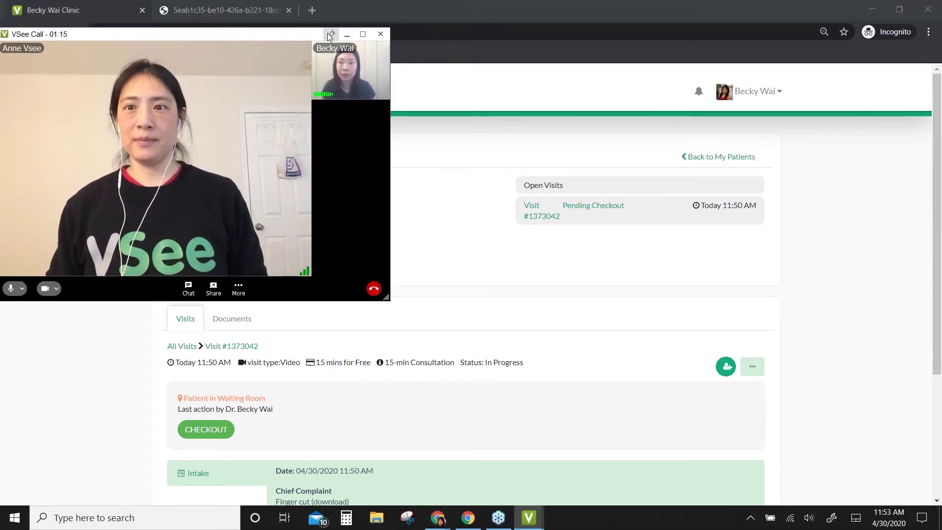
click(461, 86)
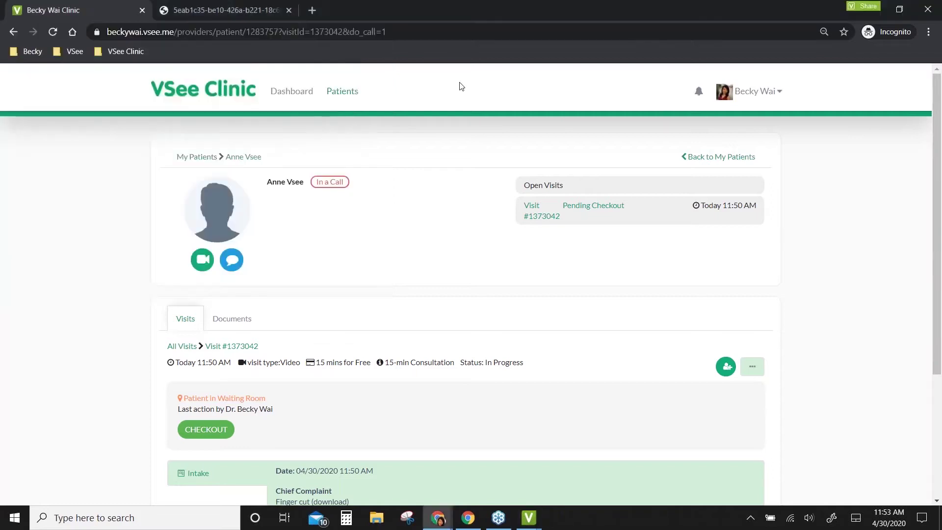
Return to the VSee Clinic dashboard showing the patient In Progress as In a Call
click(293, 95)
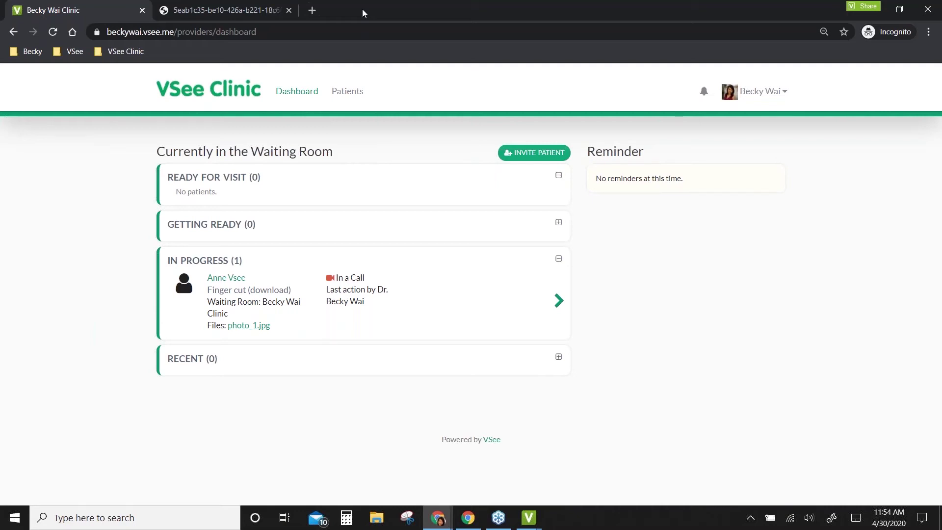
Shrink the browser, narrow the call window, and pop out then re-dock the provider's self-view
drag(362, 8, 680, 40)
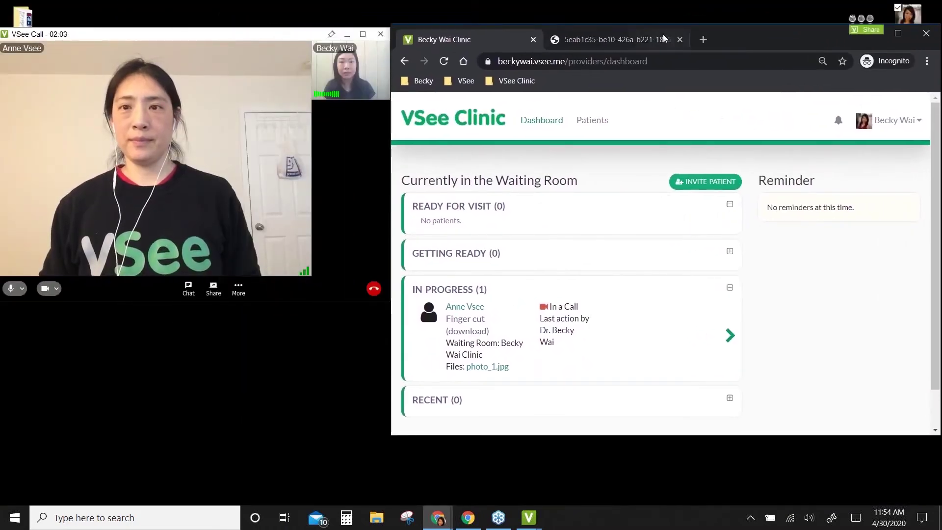
click(151, 40)
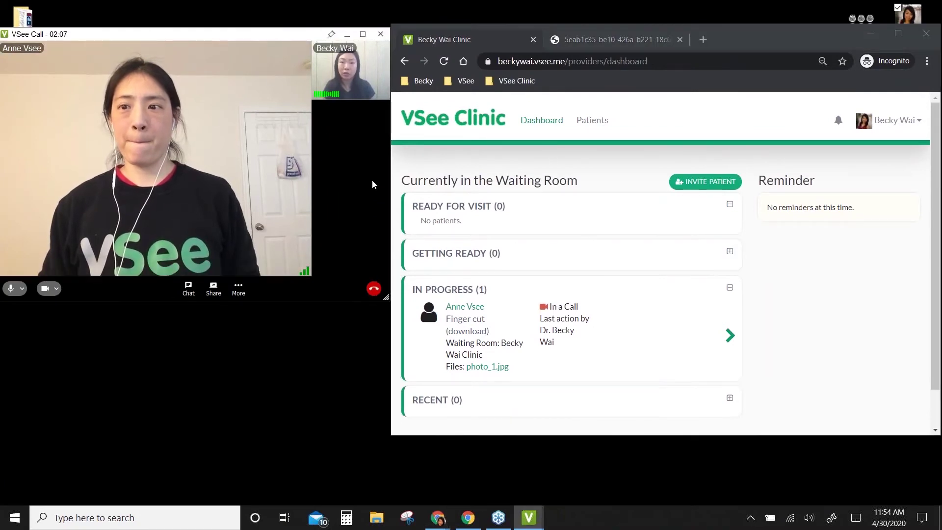
drag(390, 176, 152, 259)
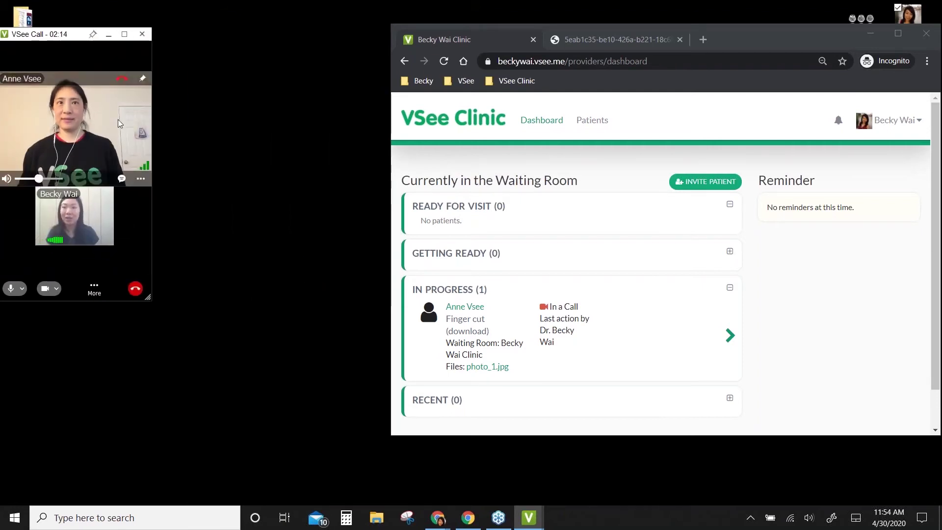
mouse_move(105, 230)
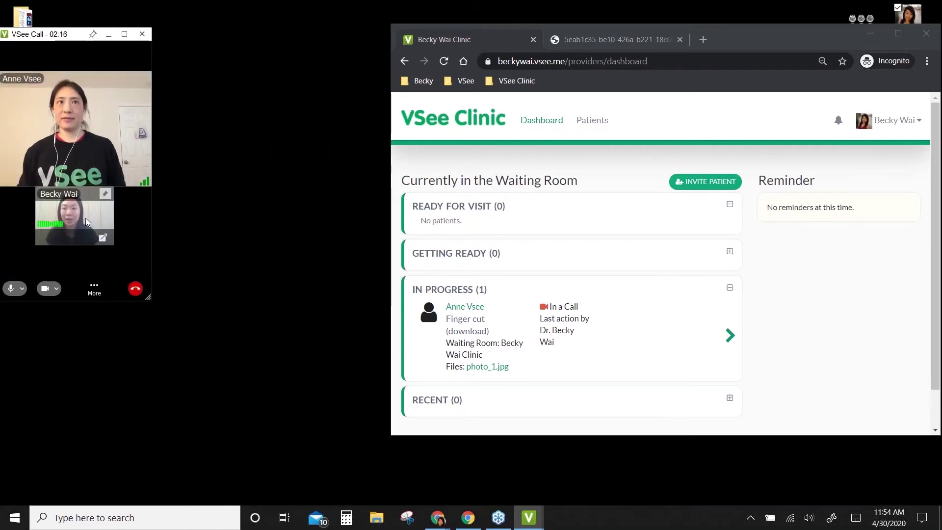
click(102, 238)
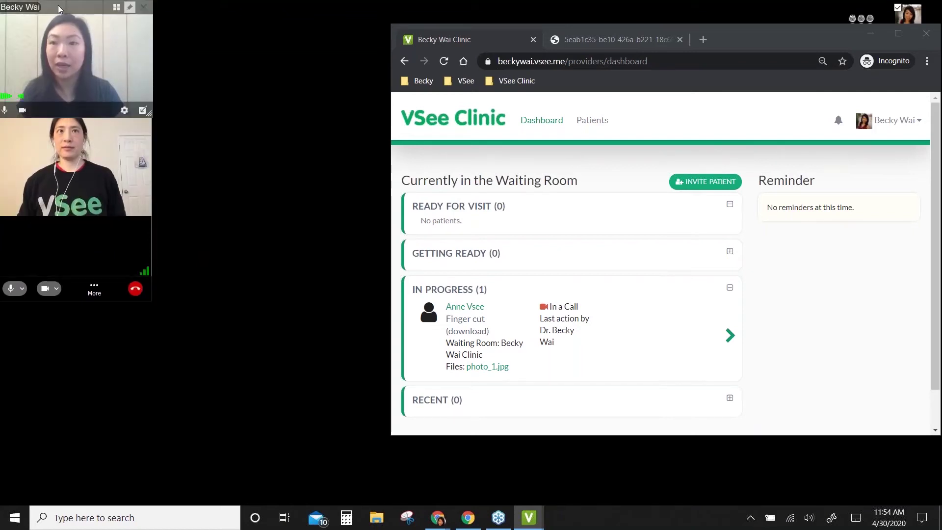
drag(57, 5, 66, 364)
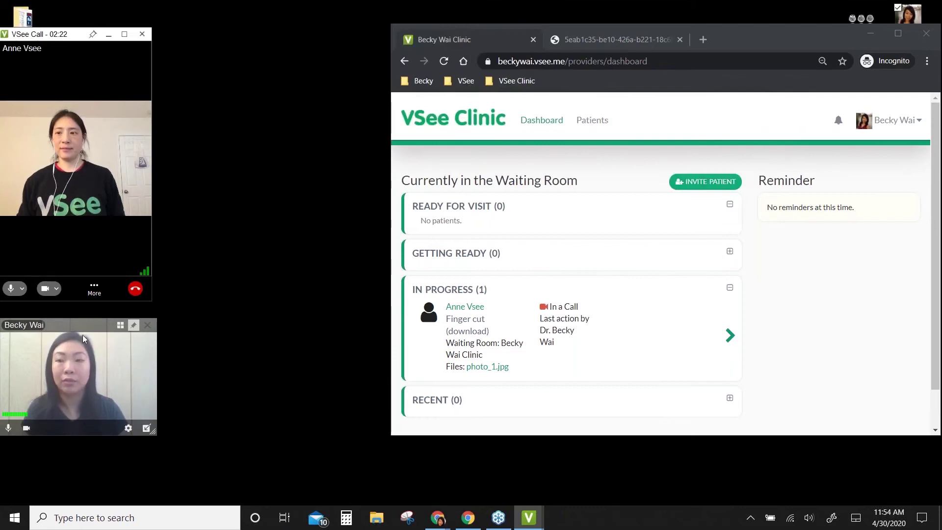
drag(65, 328, 236, 53)
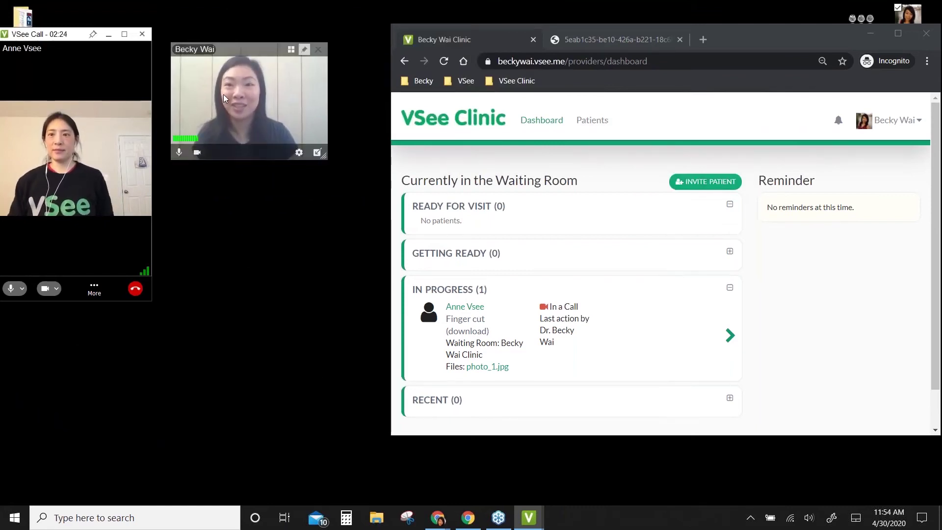
mouse_move(320, 155)
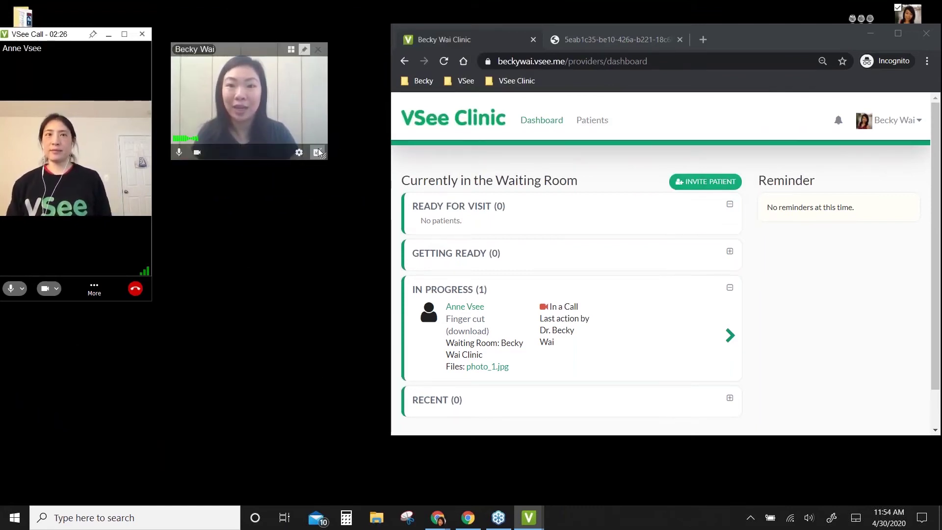
click(318, 152)
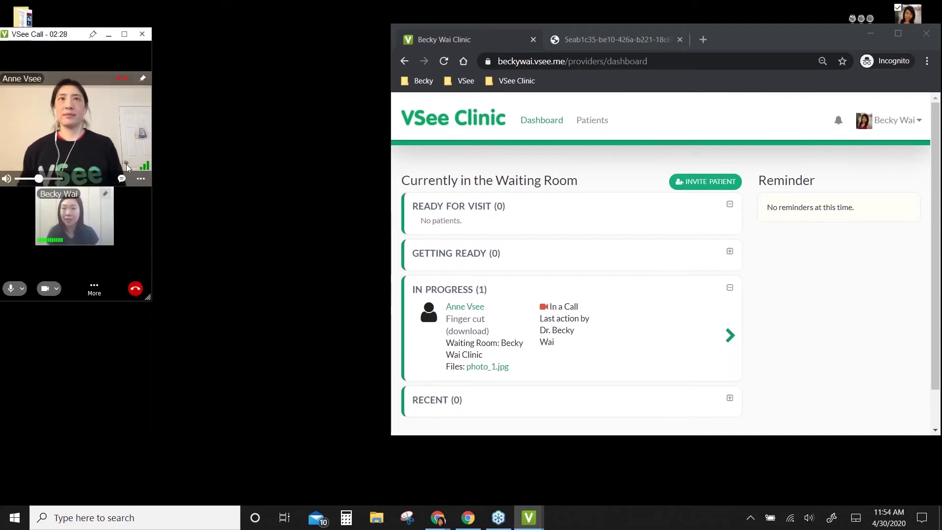
drag(152, 202, 121, 202)
Move the clinic browser window beside the narrow call window and widen it to the right
drag(722, 36, 472, 21)
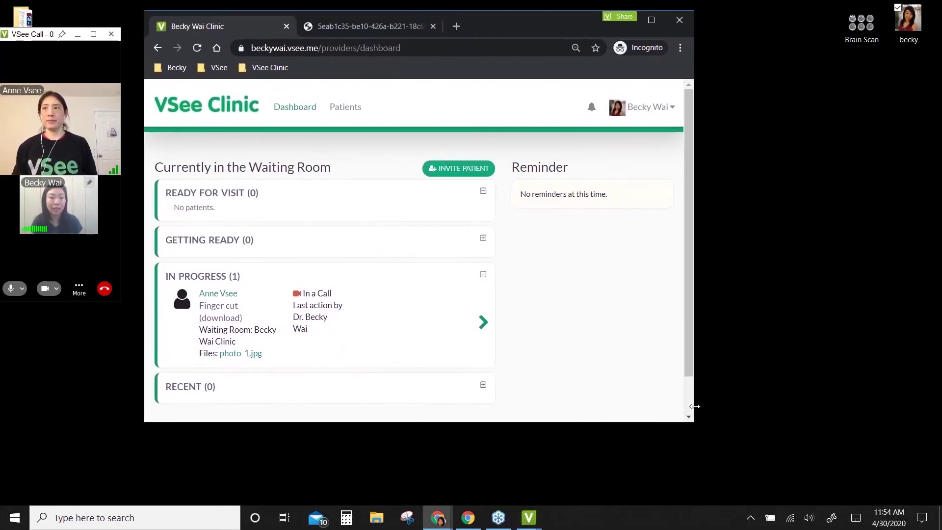
drag(694, 412, 880, 461)
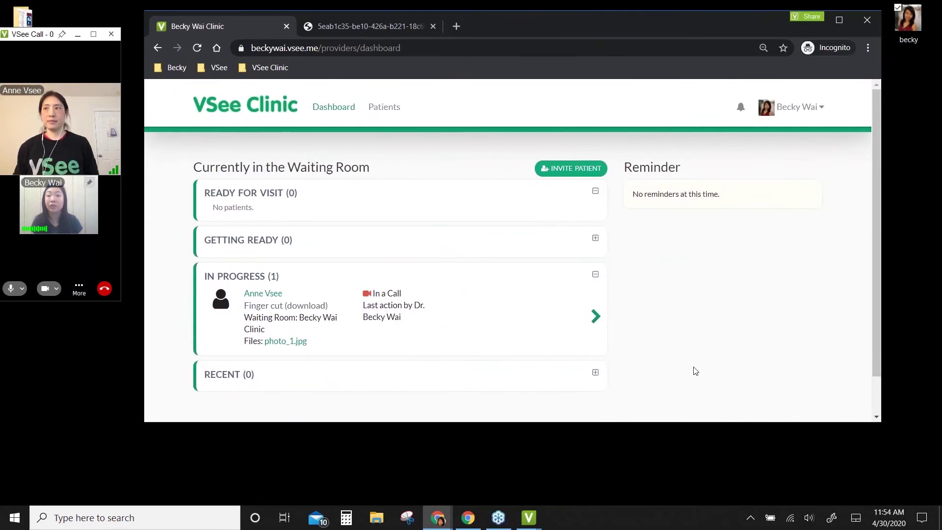
mouse_move(86, 158)
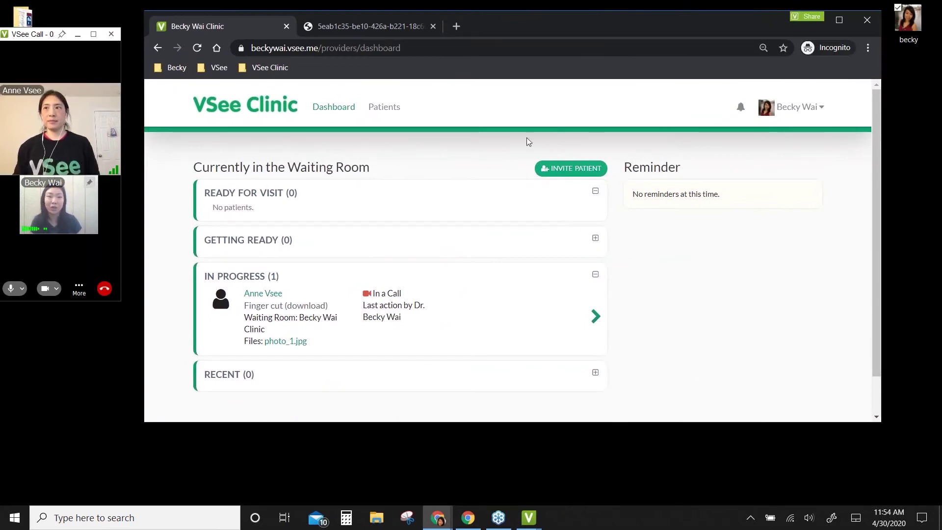
mouse_move(55, 128)
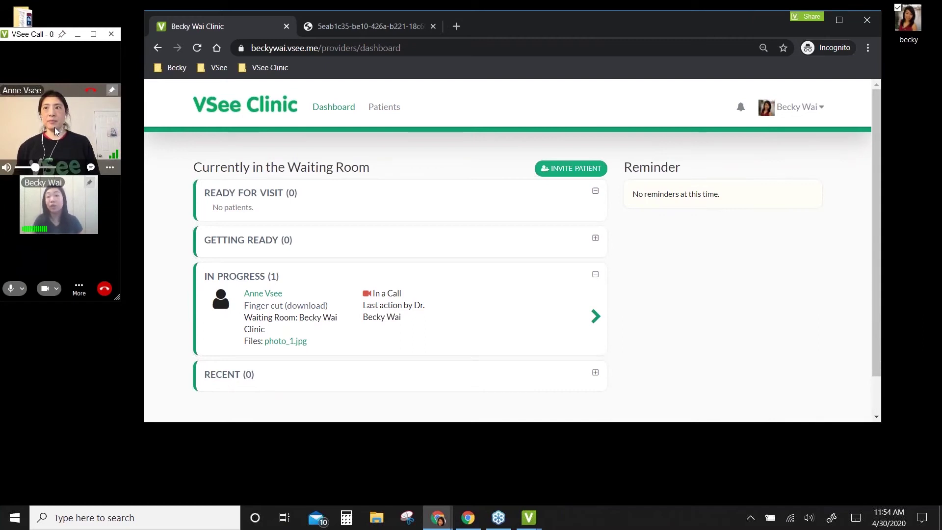
mouse_move(23, 155)
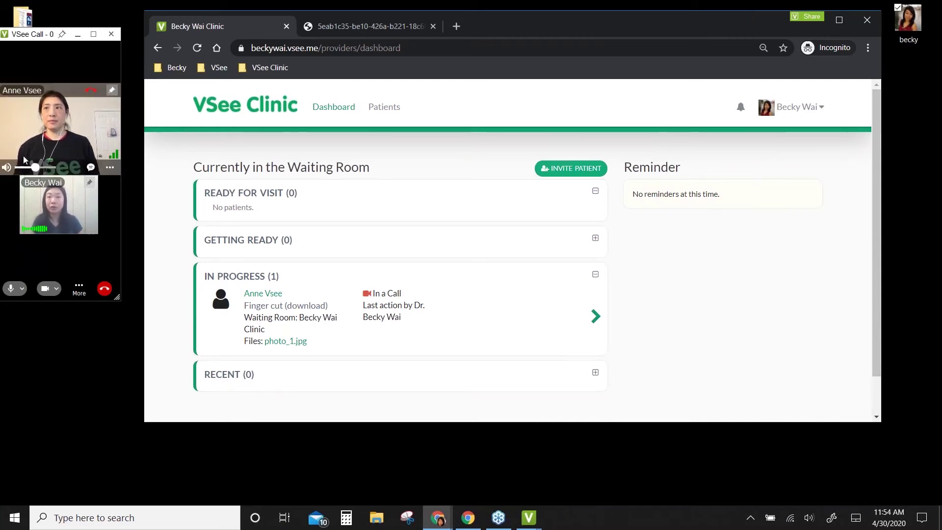
click(804, 17)
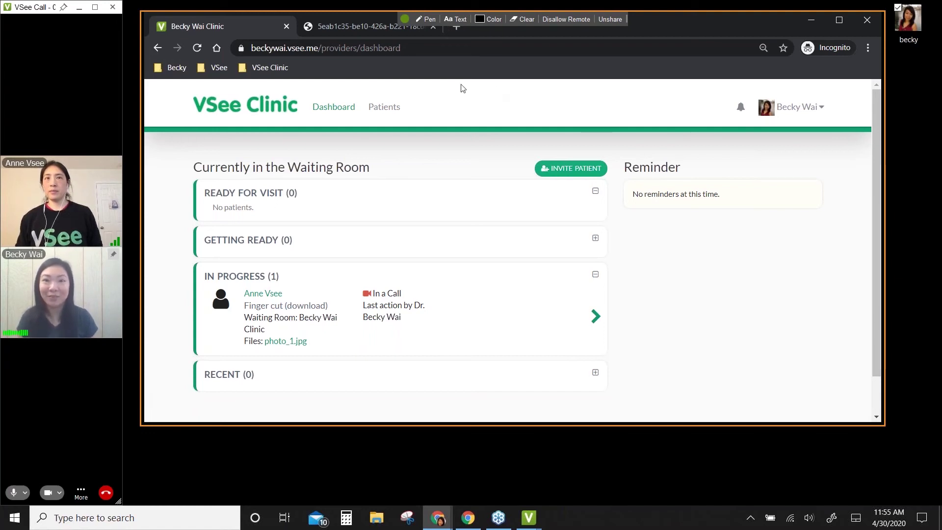
click(427, 19)
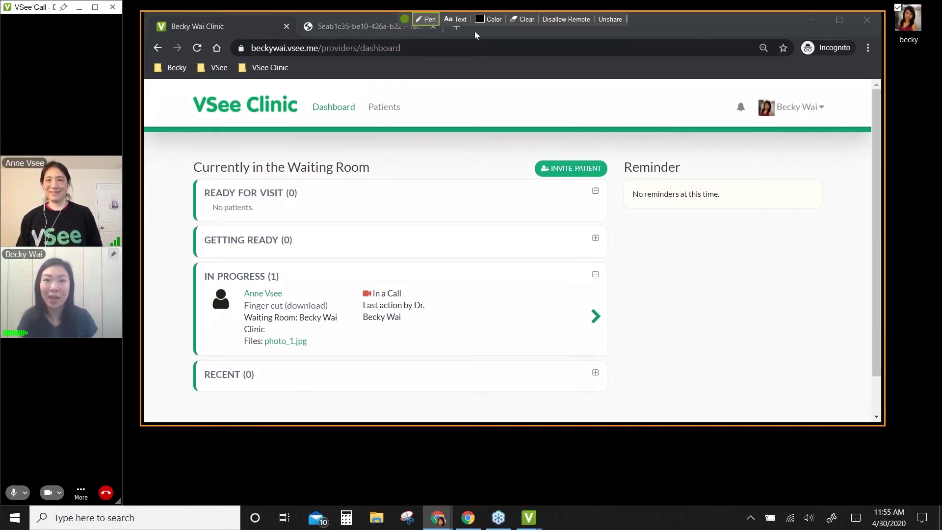
mouse_move(622, 67)
mouse_down()
mouse_move(568, 184)
mouse_move(617, 168)
mouse_up()
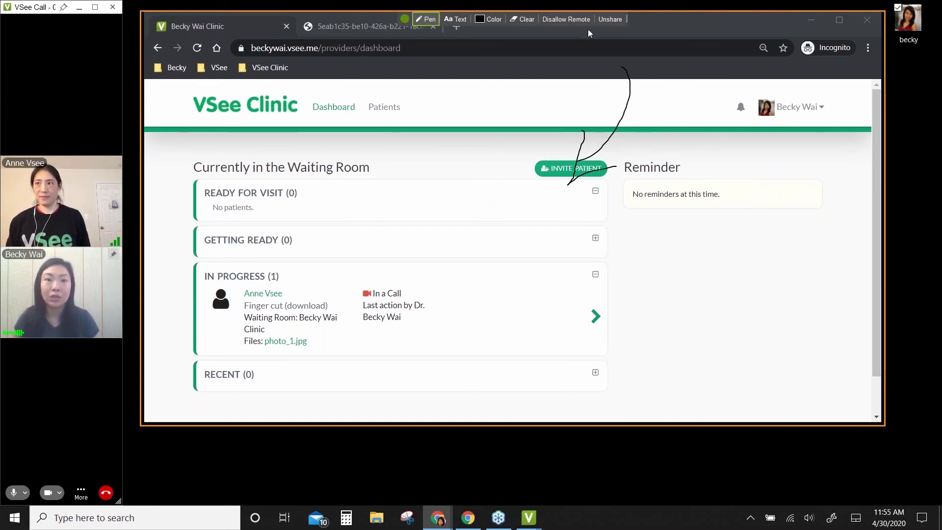
click(613, 22)
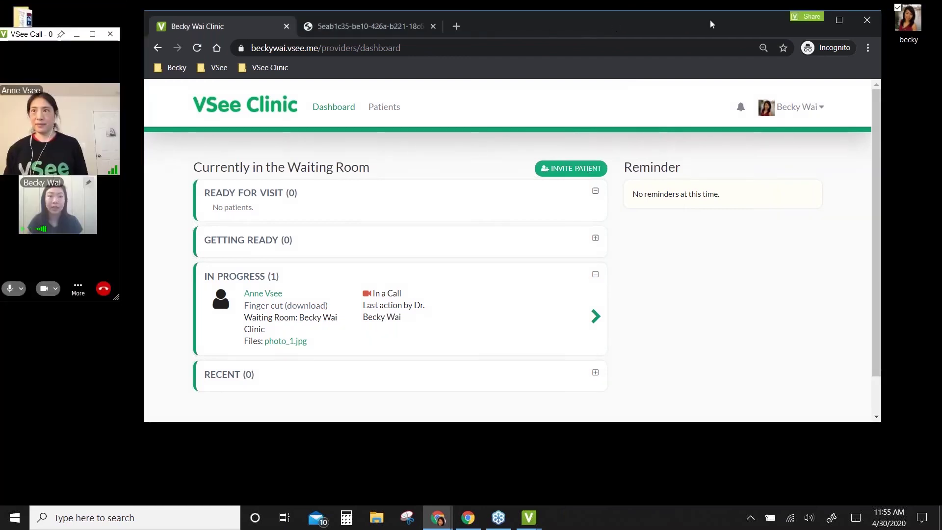